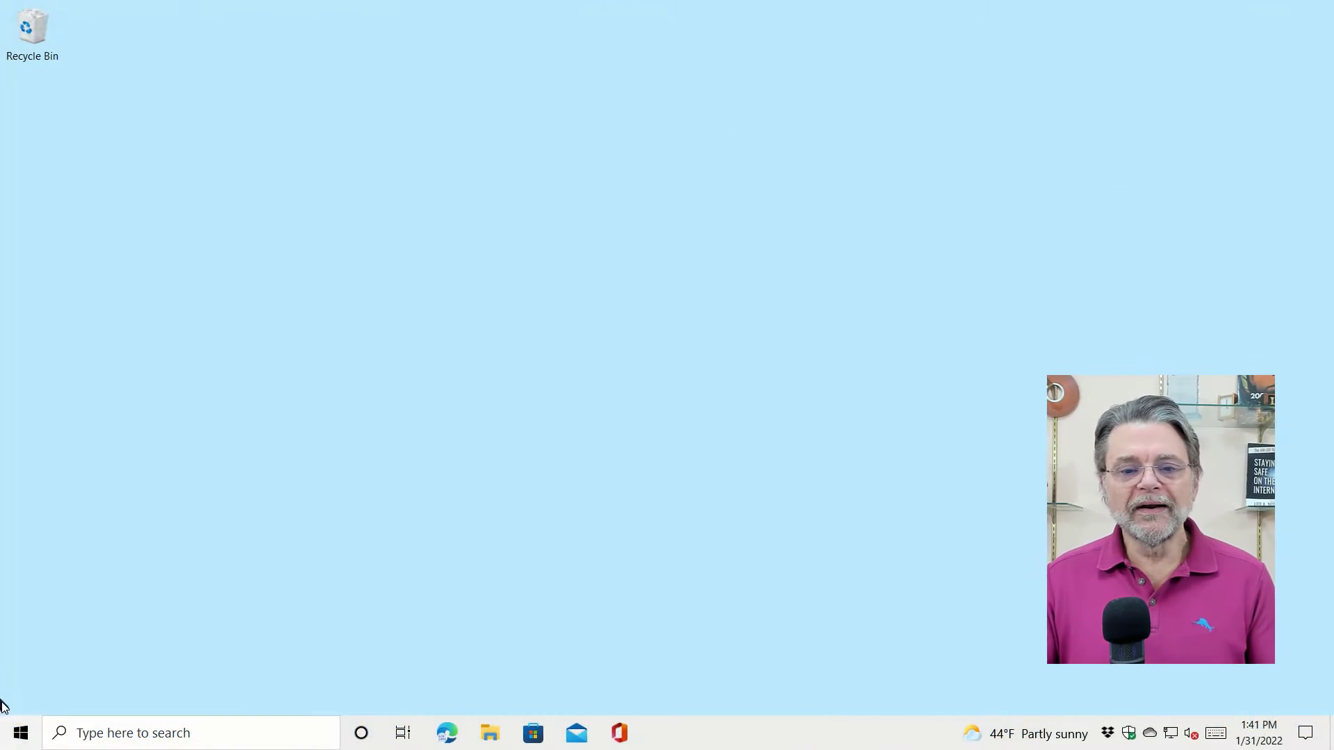
# Step: Search Start for "optional fe" and open the Manage optional features page
pyautogui.click(22, 733)
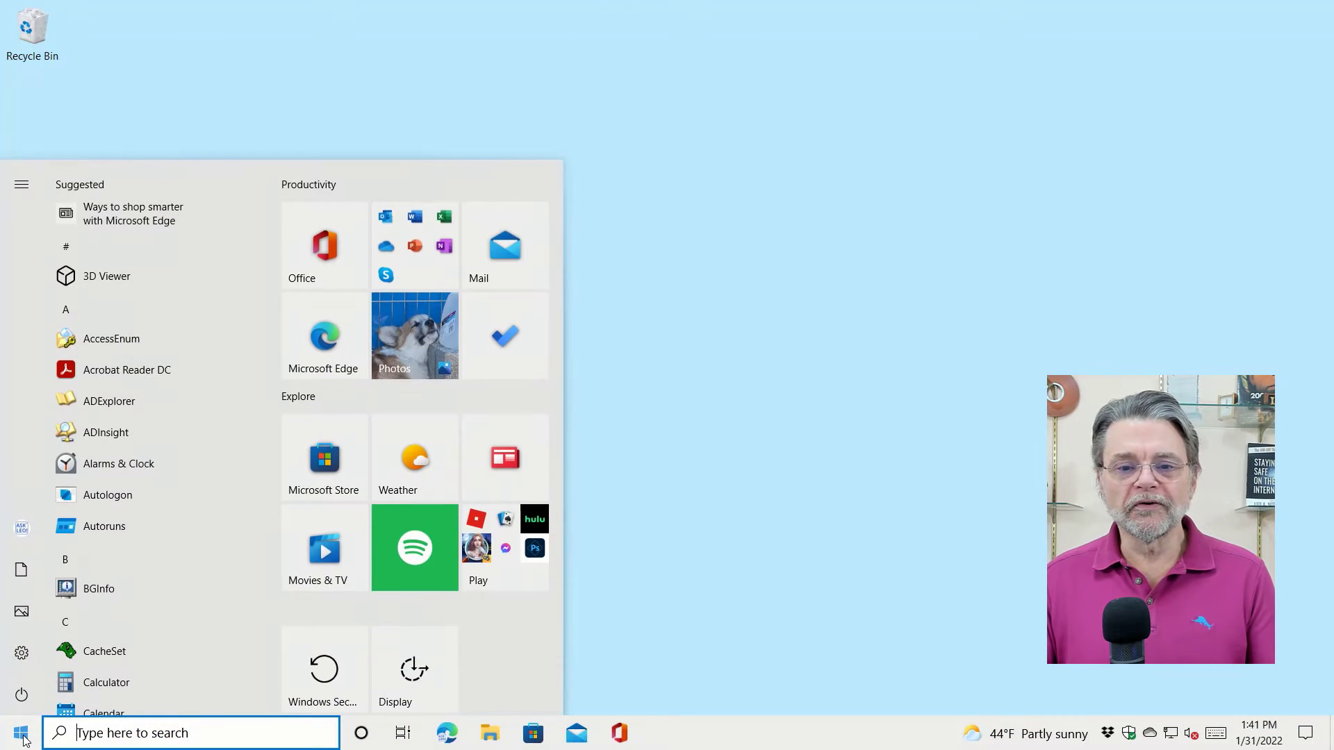
pyautogui.write('option')
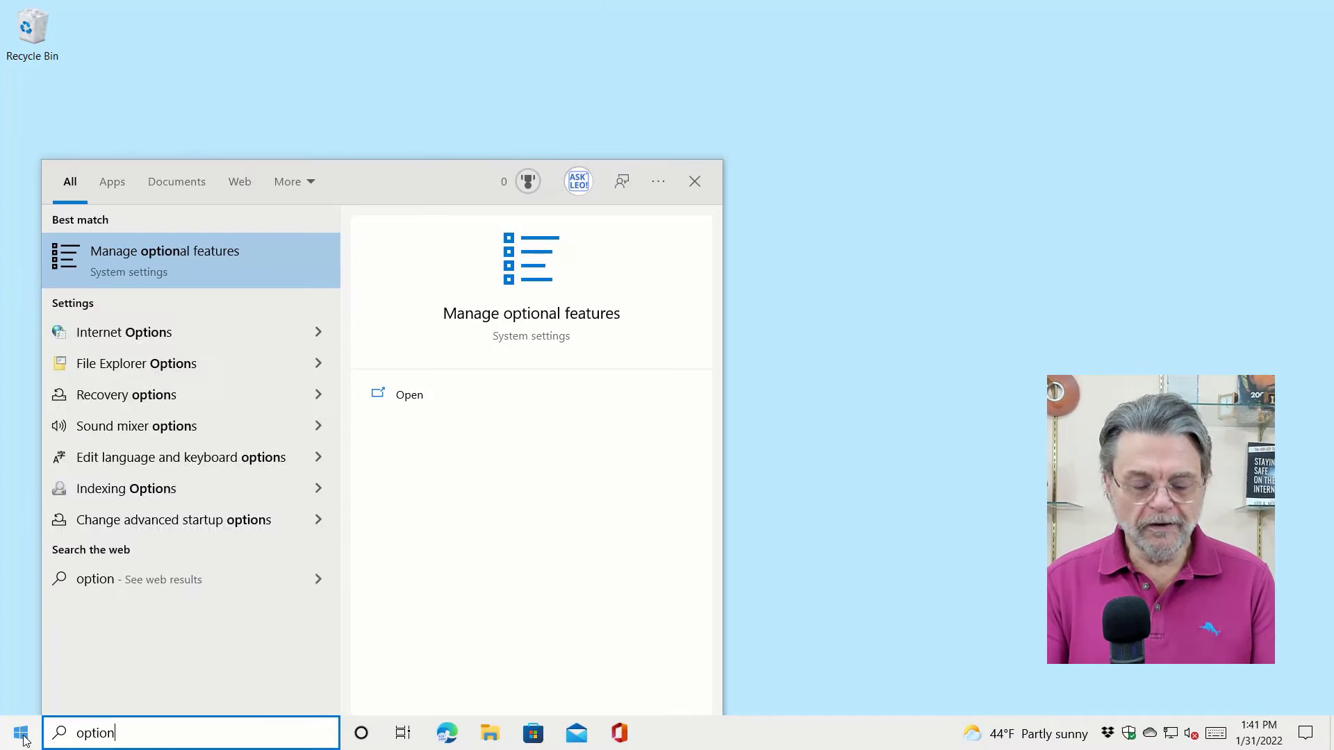
pyautogui.write('al fe')
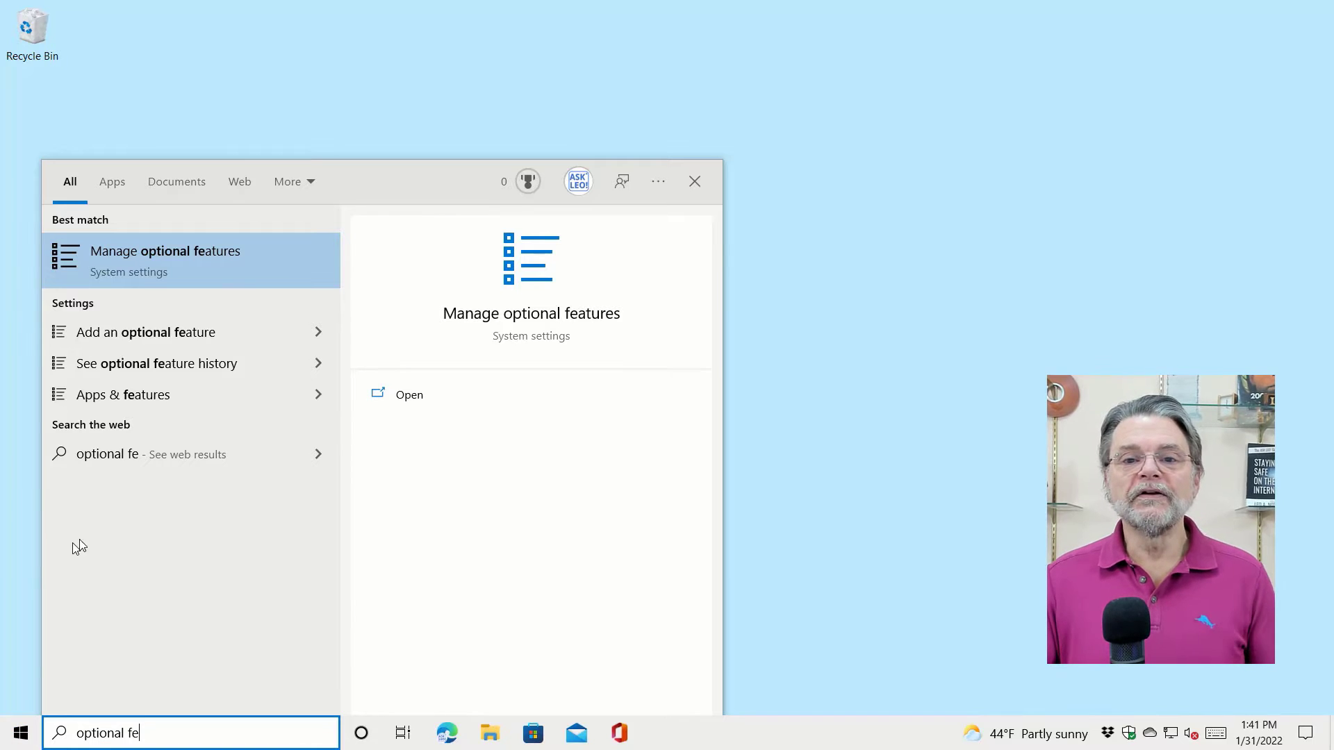
pyautogui.click(209, 267)
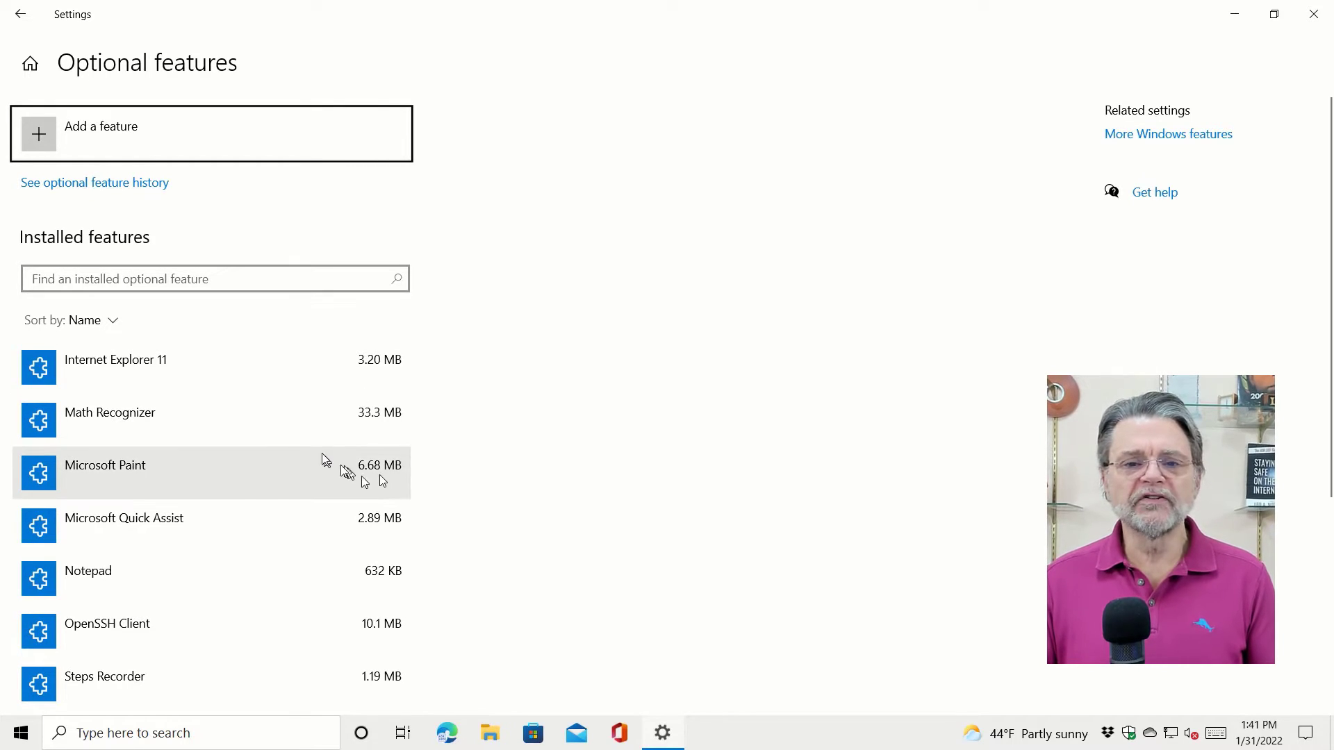
pyautogui.scroll(-2, 239, 447)
pyautogui.scroll(-2, 240, 495)
pyautogui.scroll(3, 234, 496)
pyautogui.scroll(-1, 230, 494)
pyautogui.scroll(1, 230, 496)
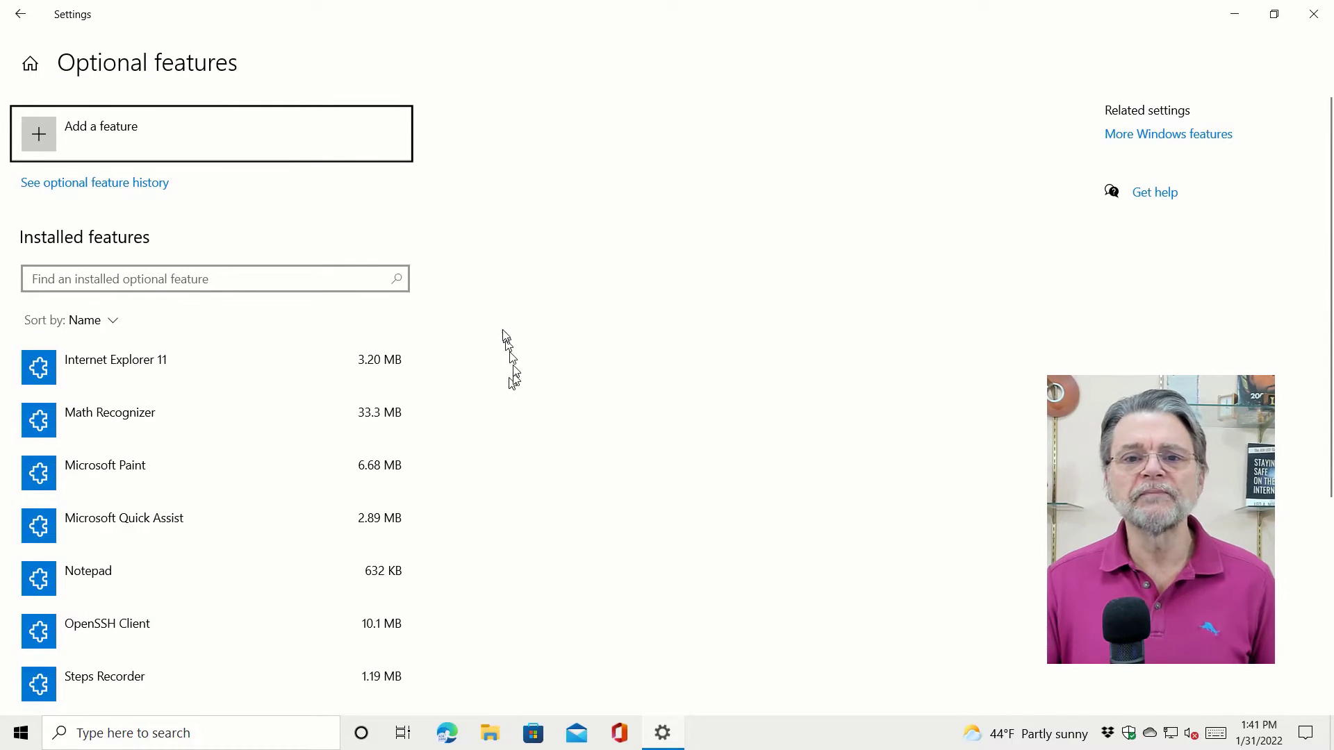
# Step: Open the Add a feature dialog listing features available to install
pyautogui.click(89, 135)
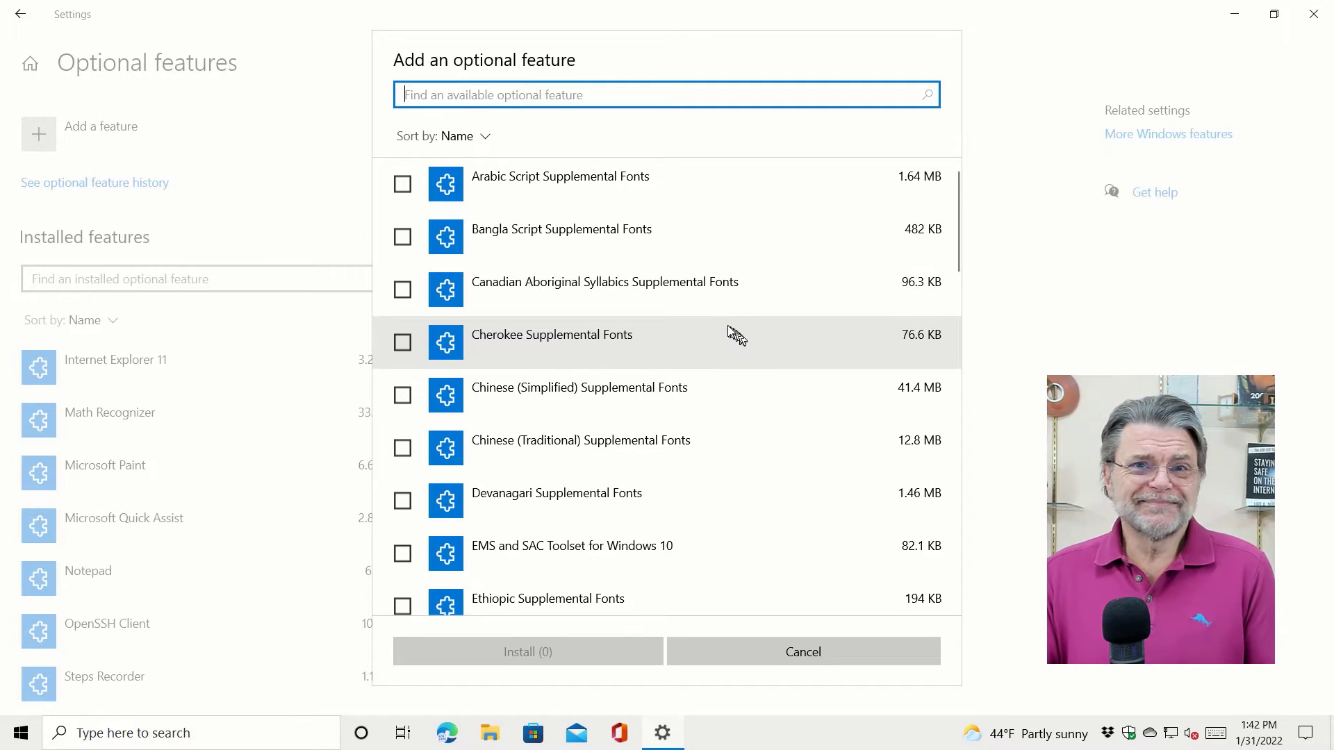
pyautogui.scroll(-1, 730, 339)
pyautogui.scroll(-1, 717, 317)
pyautogui.scroll(-1, 698, 307)
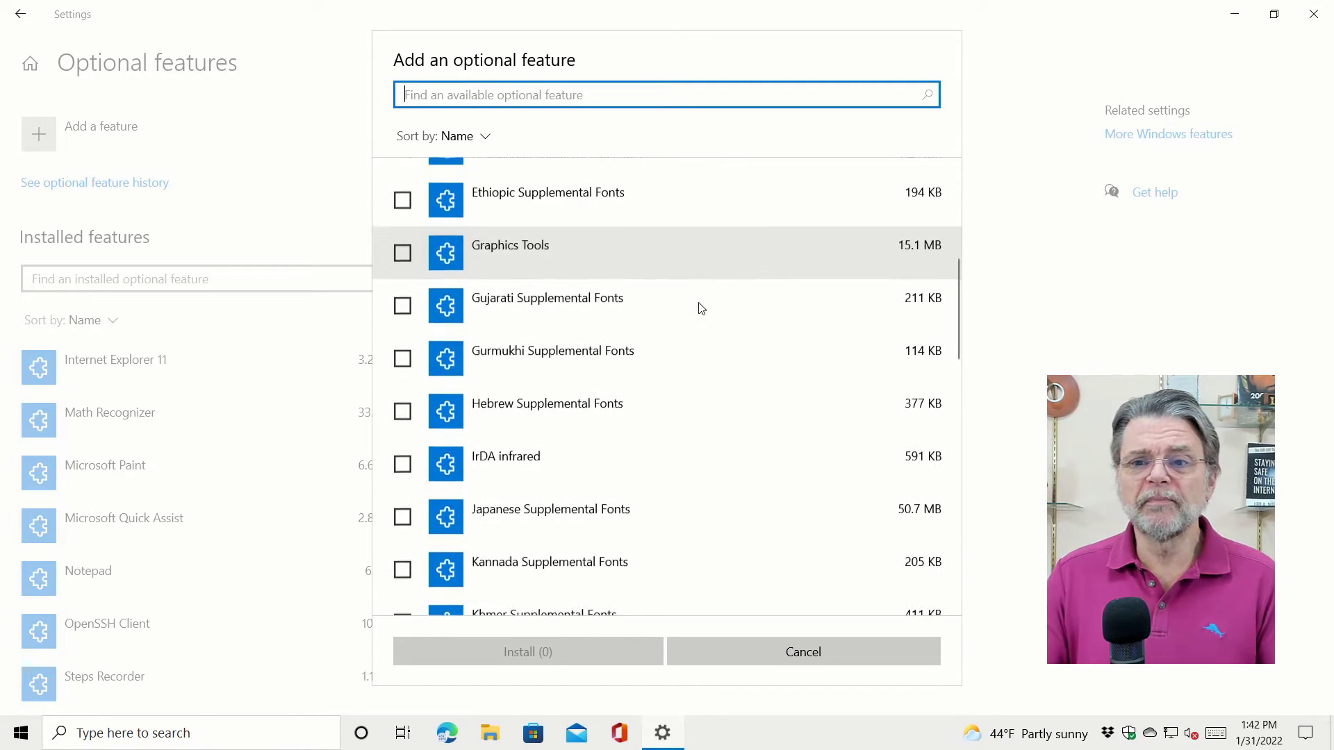
pyautogui.scroll(-1, 698, 306)
pyautogui.scroll(-1, 698, 307)
pyautogui.scroll(-1, 698, 305)
pyautogui.scroll(-1, 696, 303)
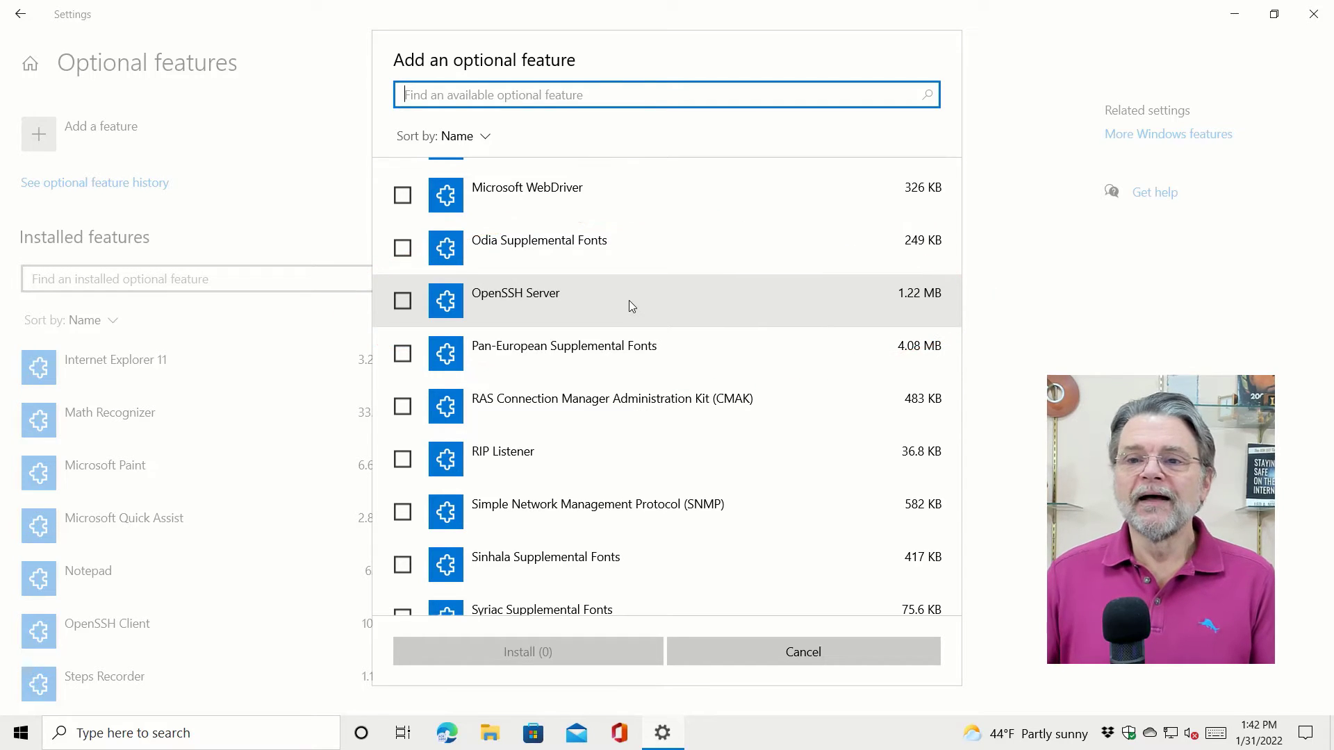
# Step: Tick OpenSSH Server and install it
pyautogui.click(403, 301)
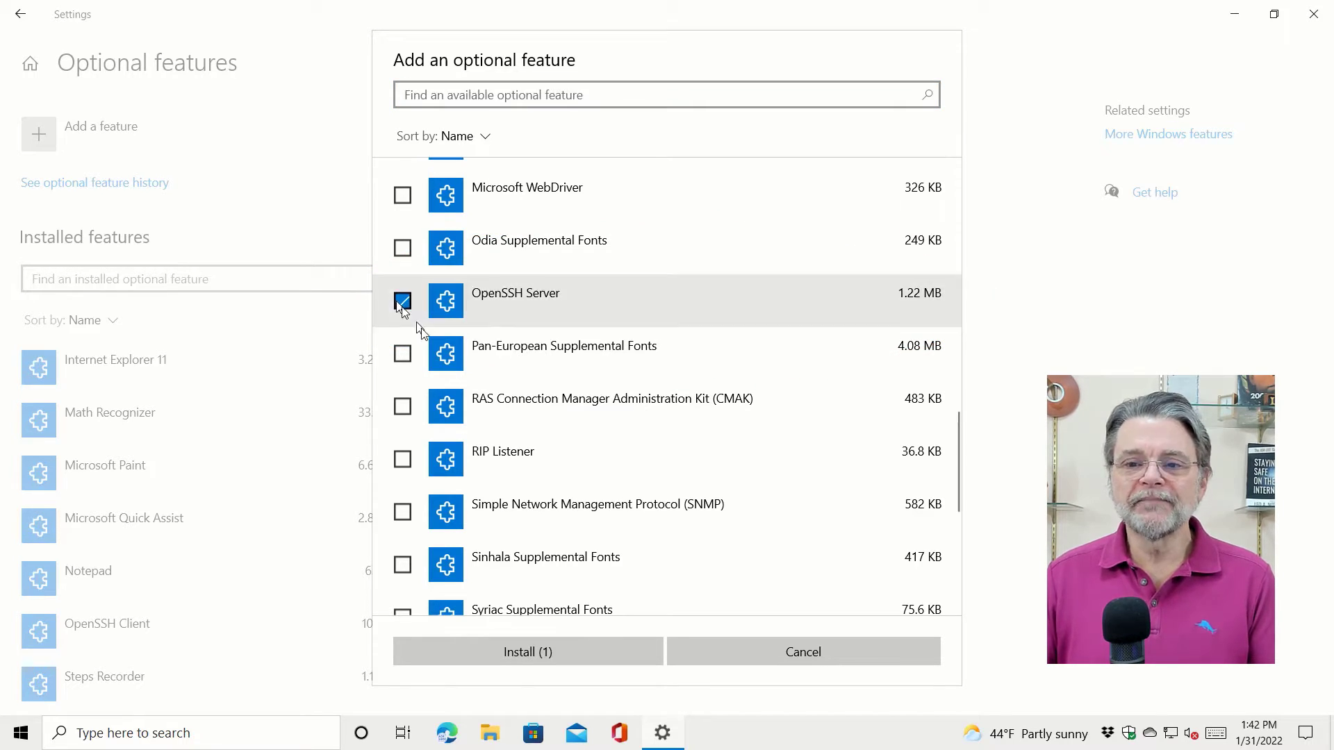
pyautogui.click(551, 652)
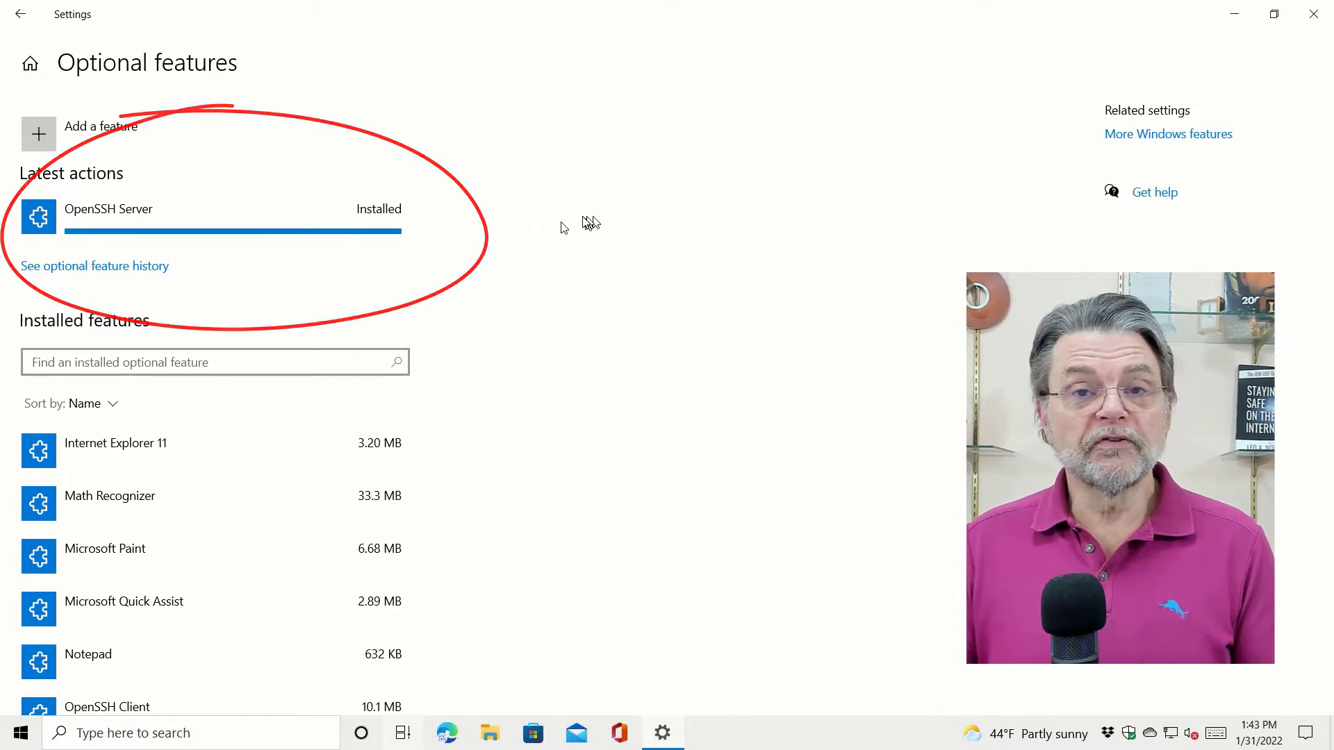
# Step: Close Settings and centre the PuTTY Configuration window on screen
pyautogui.click(1314, 18)
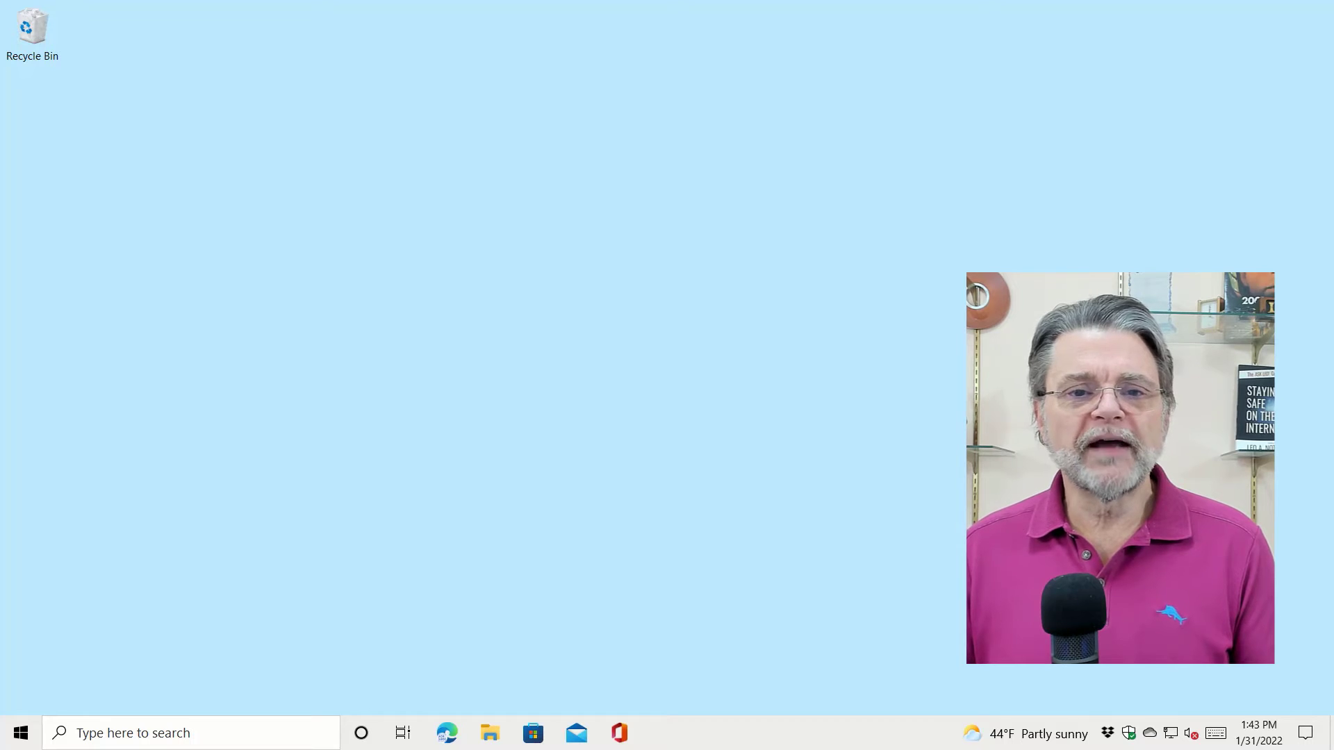
pyautogui.moveTo(98, 293); pyautogui.dragTo(595, 205)
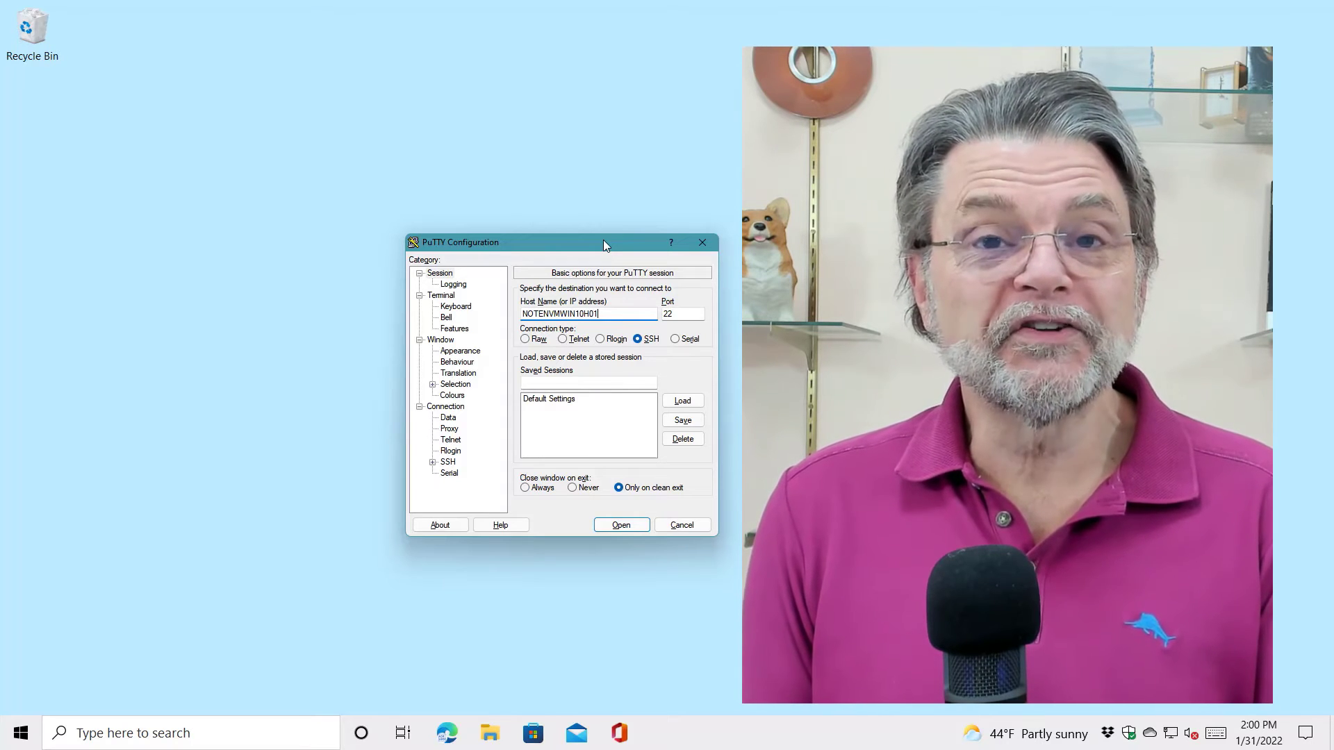
# Step: Replace the host name with NOTENFRAME and connect over SSH, entering username leon
pyautogui.moveTo(609, 313); pyautogui.dragTo(492, 318)
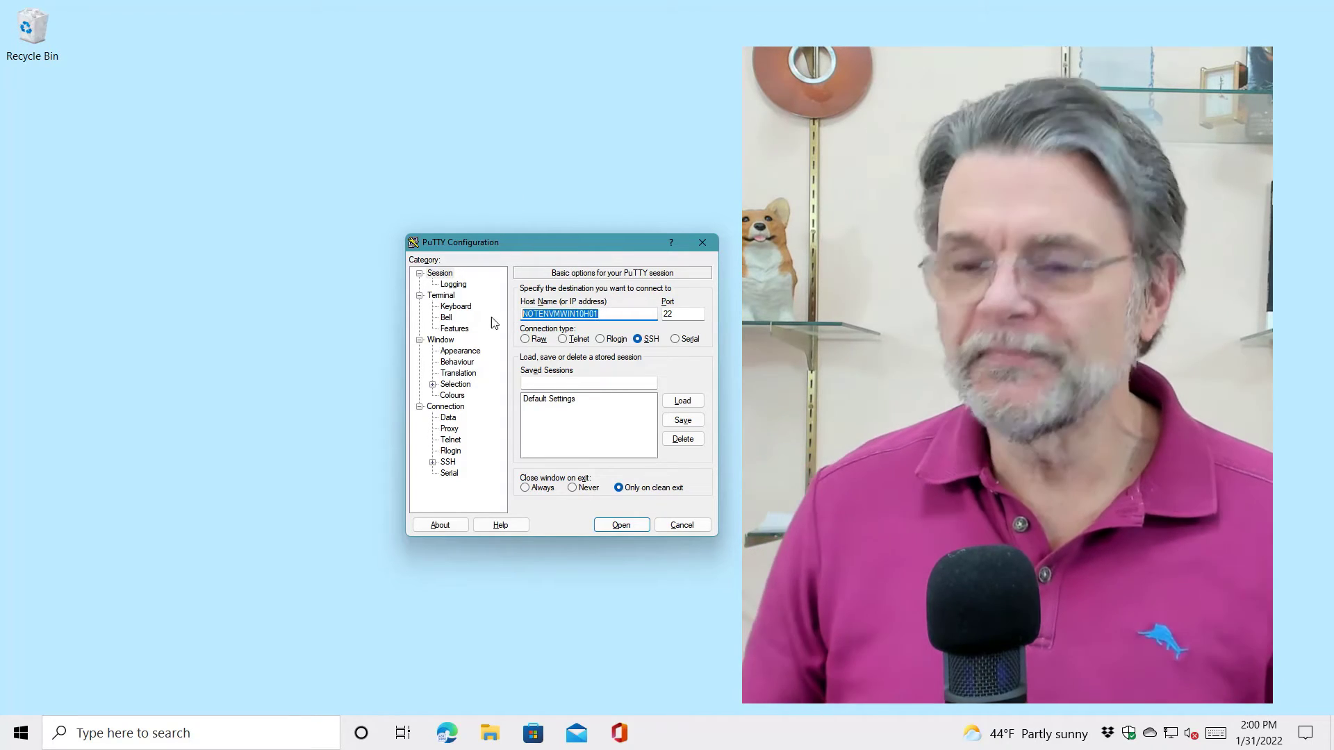
pyautogui.write('NOTEN')
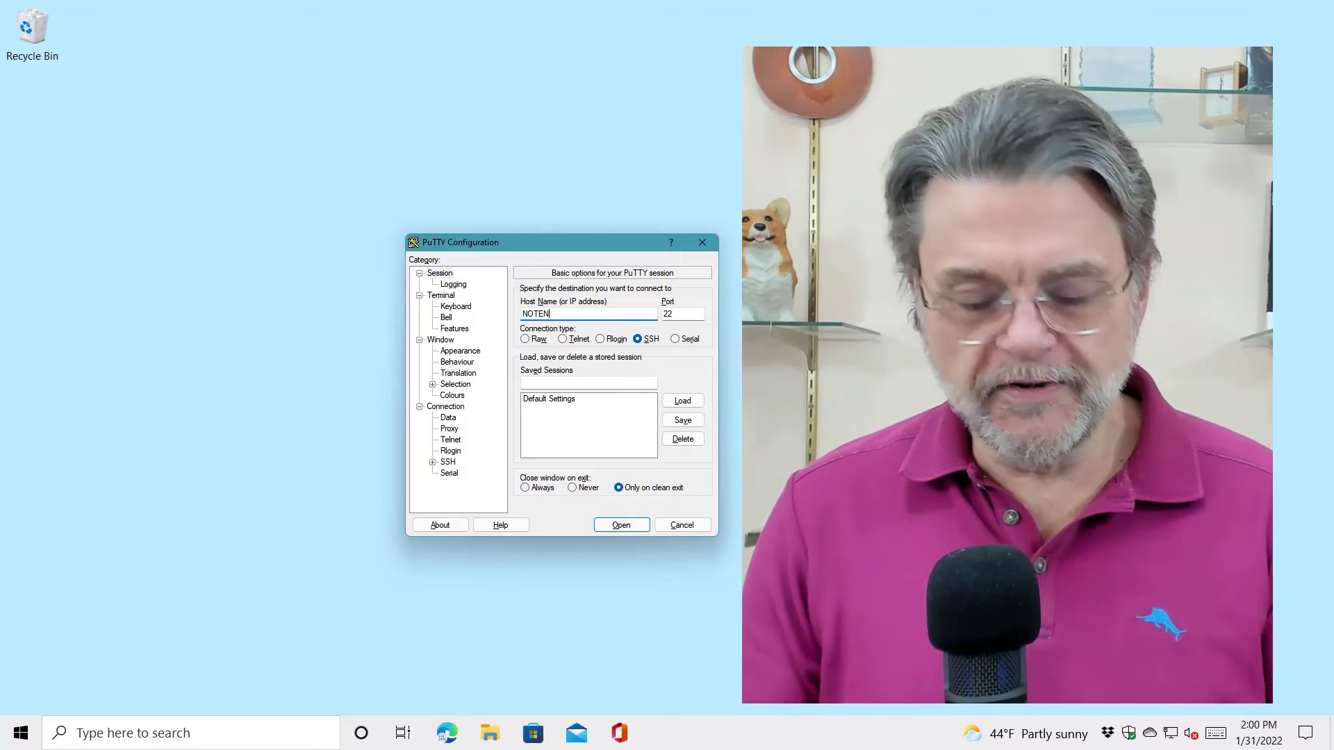
pyautogui.write('FRAME')
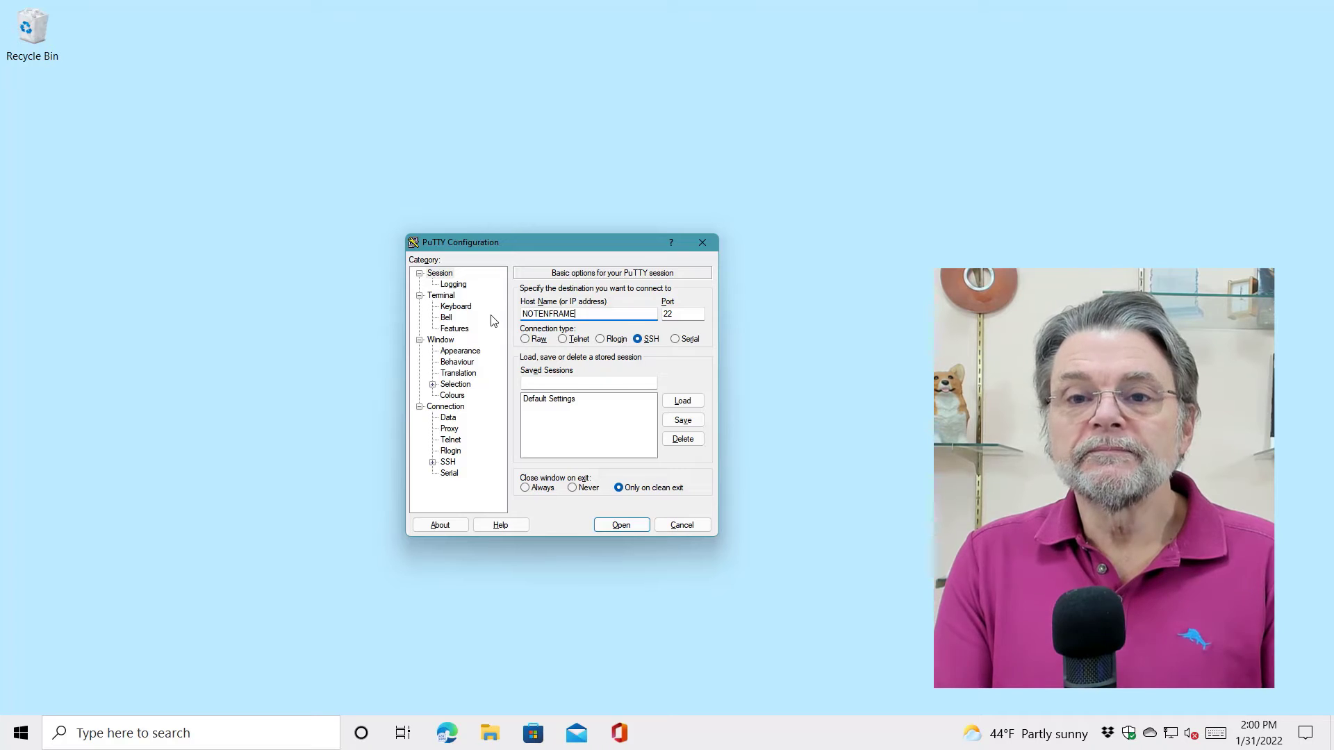
pyautogui.press('Return')
pyautogui.write('leon')
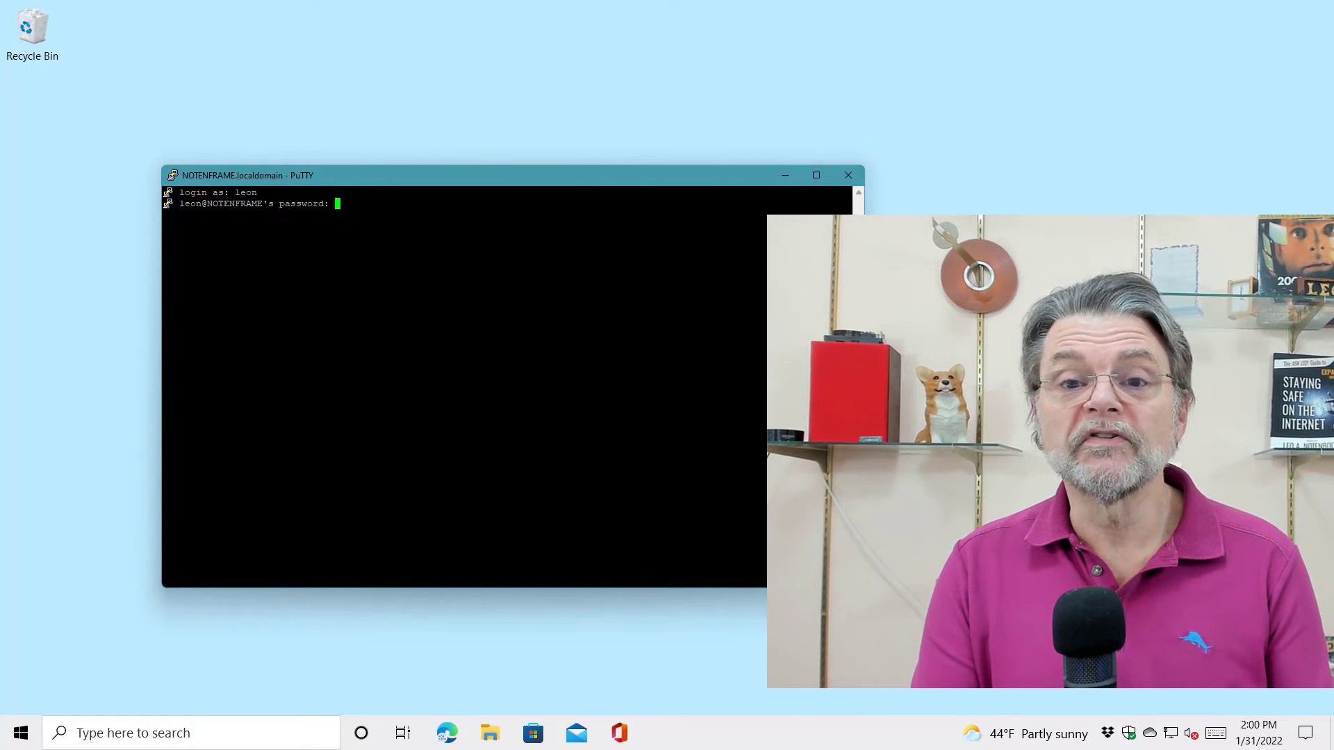
# Step: Submit the password and run pwd, returning C:\Users\leon
pyautogui.press('Return')
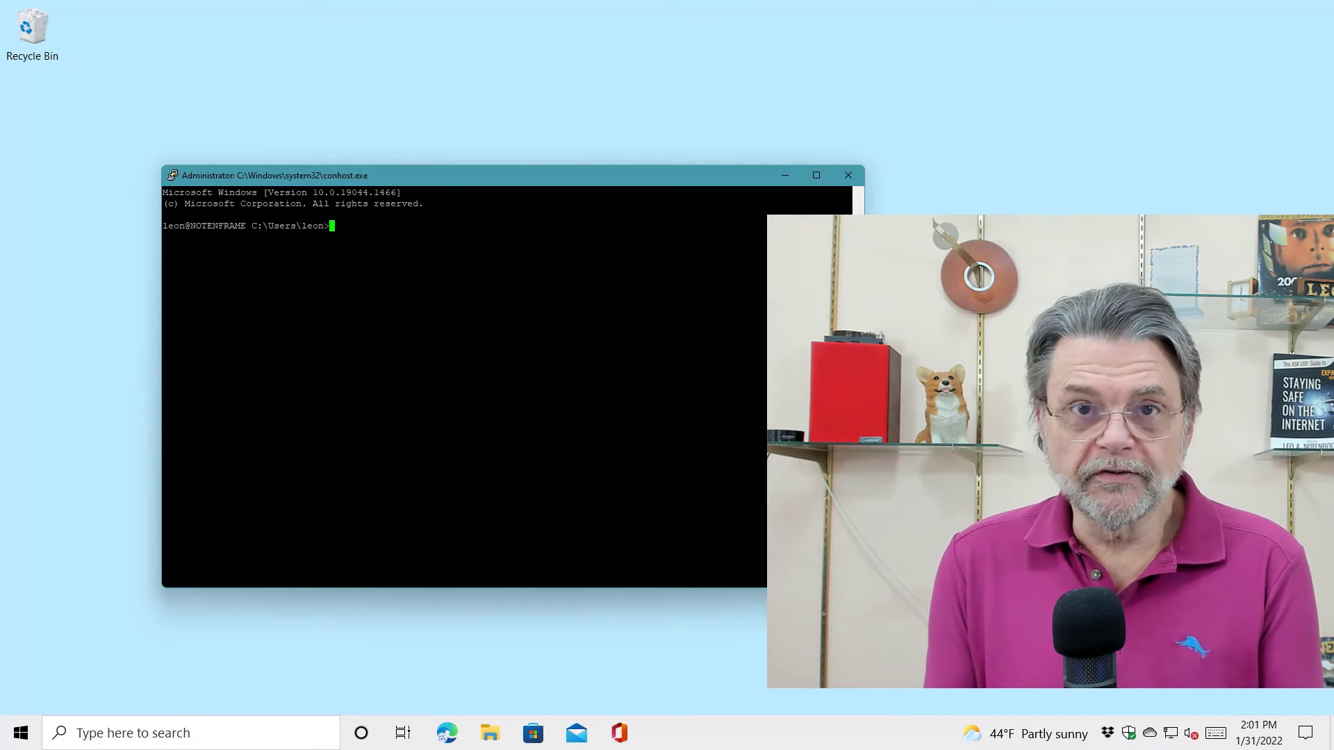
pyautogui.write('pwd')
pyautogui.press('Return')
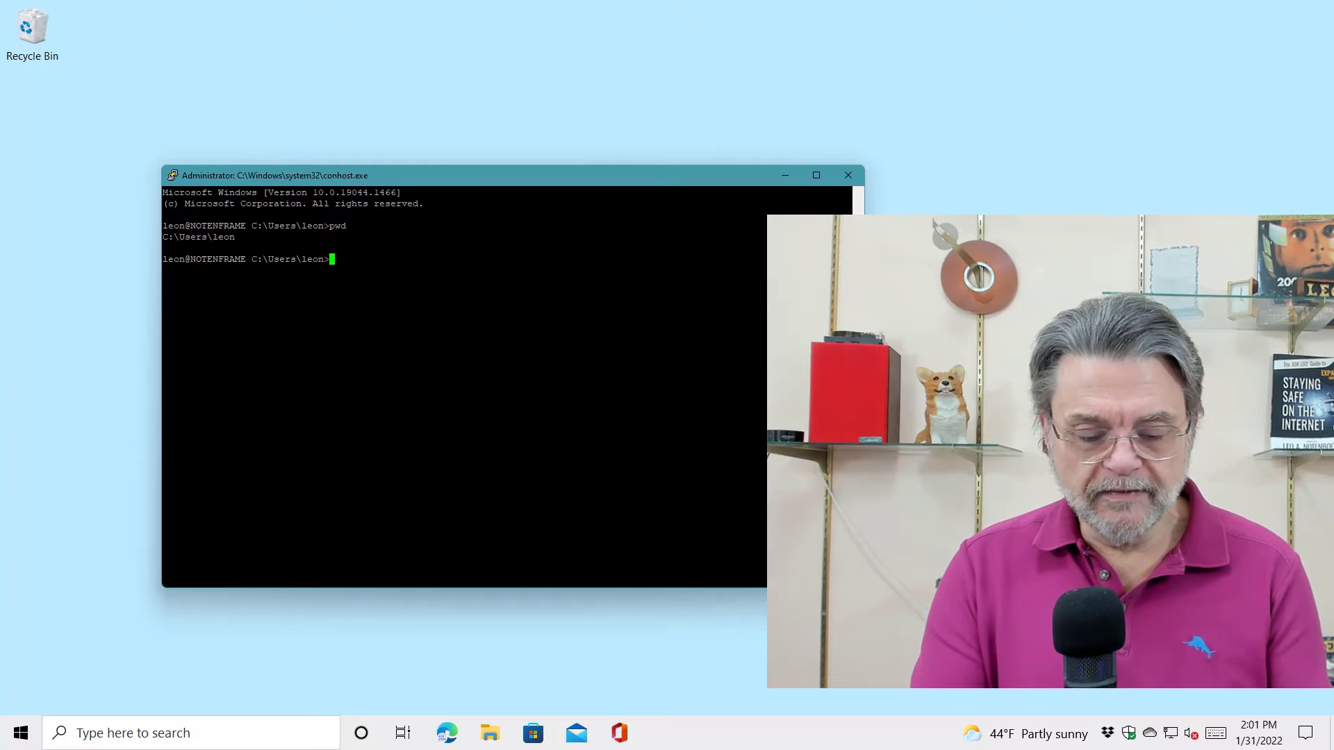